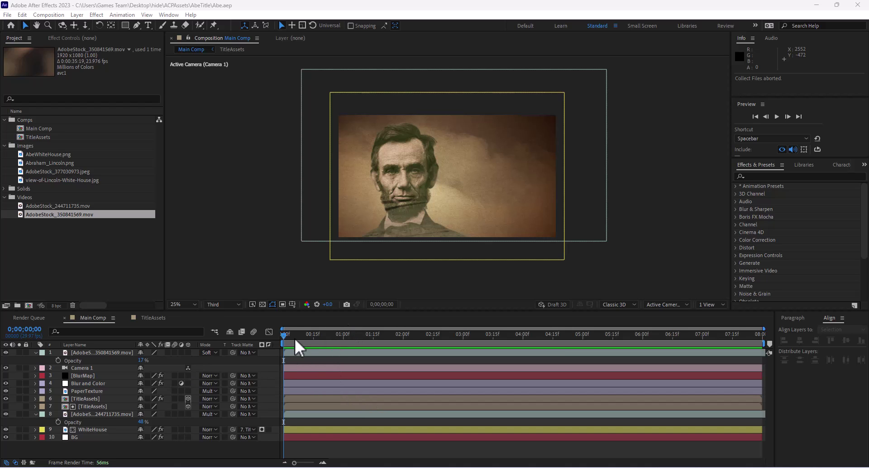
Preview the title animation, check AbeWhiteHouse.png and Abraham_Lincoln.png, then go to File > Dependencies > Collect Files.
{"action": "left_click_drag", "start_coordinate": [295, 340], "coordinate": [277, 353]}
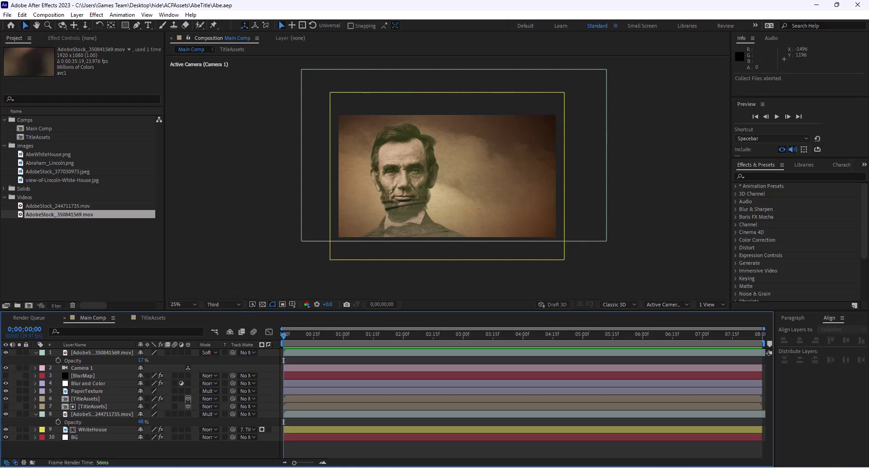
{"action": "left_click", "coordinate": [51, 153]}
{"action": "left_click", "coordinate": [52, 163]}
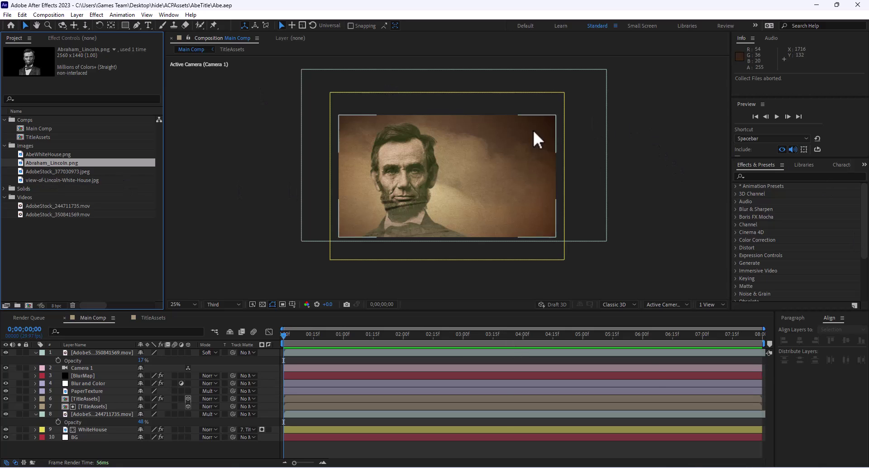
{"action": "left_click", "coordinate": [50, 154]}
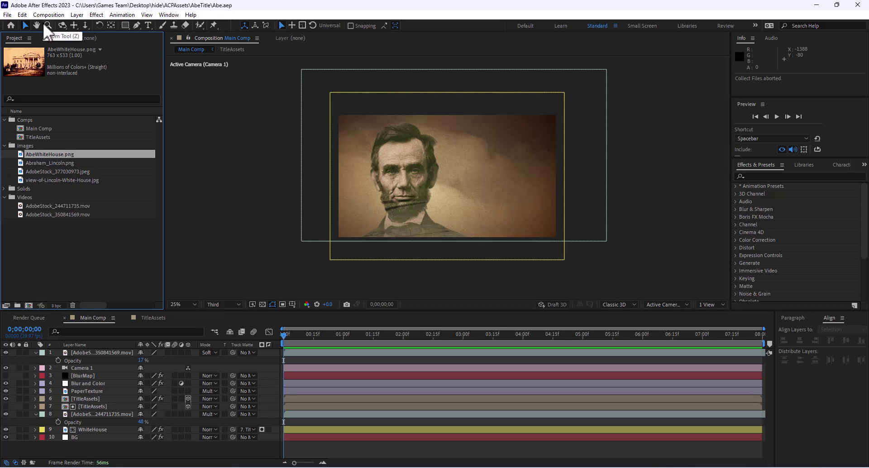
{"action": "left_click", "coordinate": [9, 14]}
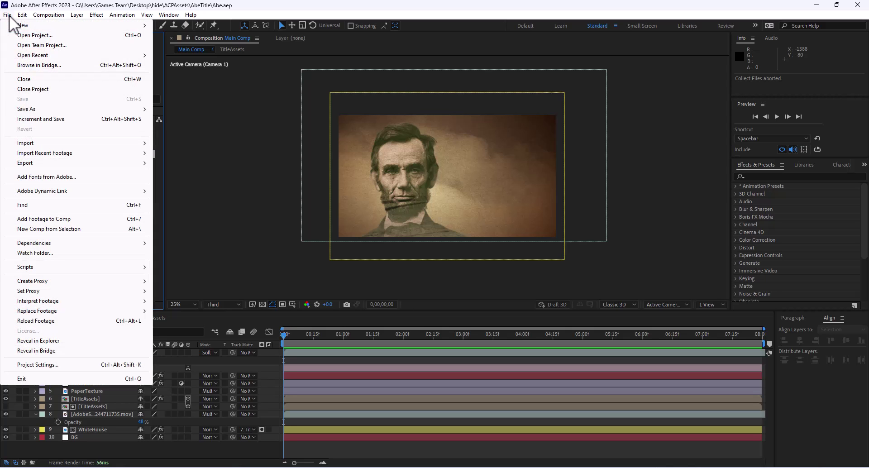
{"action": "mouse_move", "coordinate": [37, 243]}
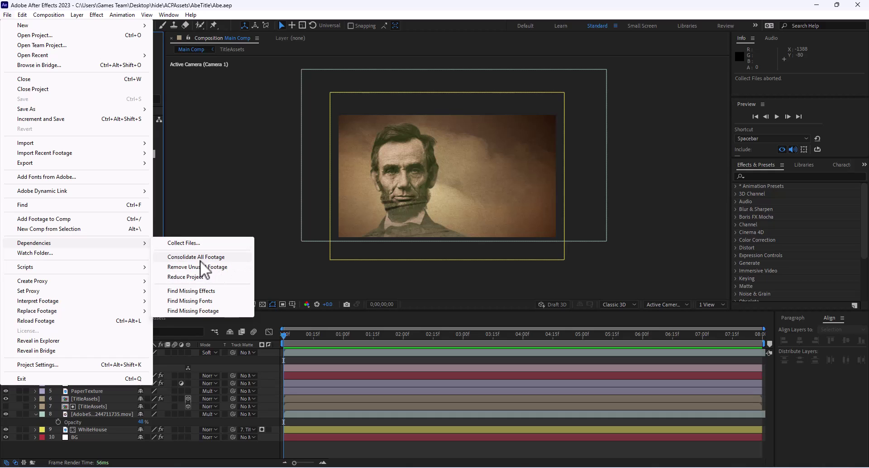
{"action": "left_click", "coordinate": [180, 245]}
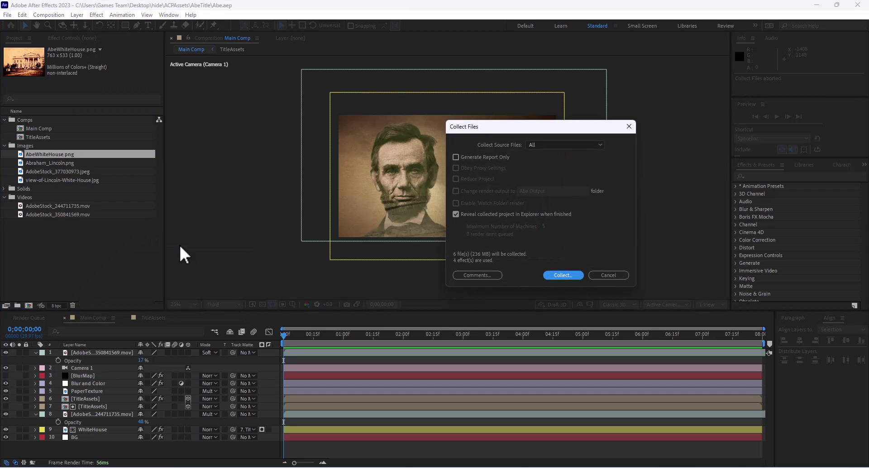
{"action": "left_click_drag", "start_coordinate": [484, 128], "coordinate": [365, 142]}
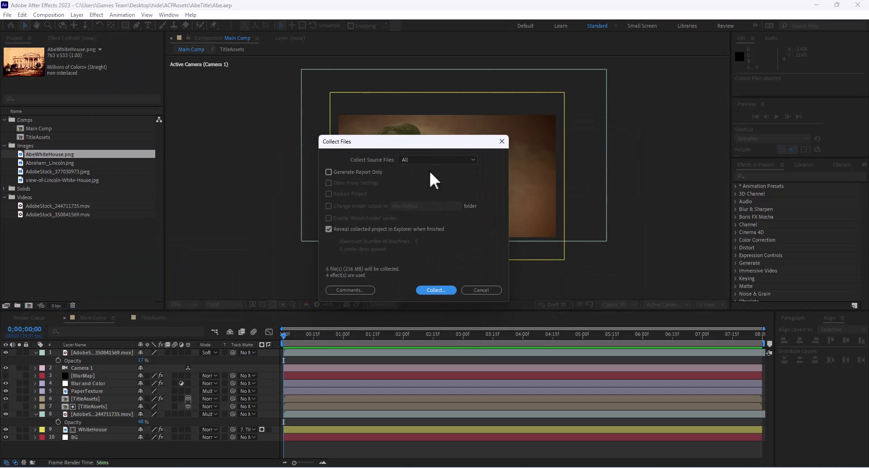
{"action": "left_click", "coordinate": [408, 159]}
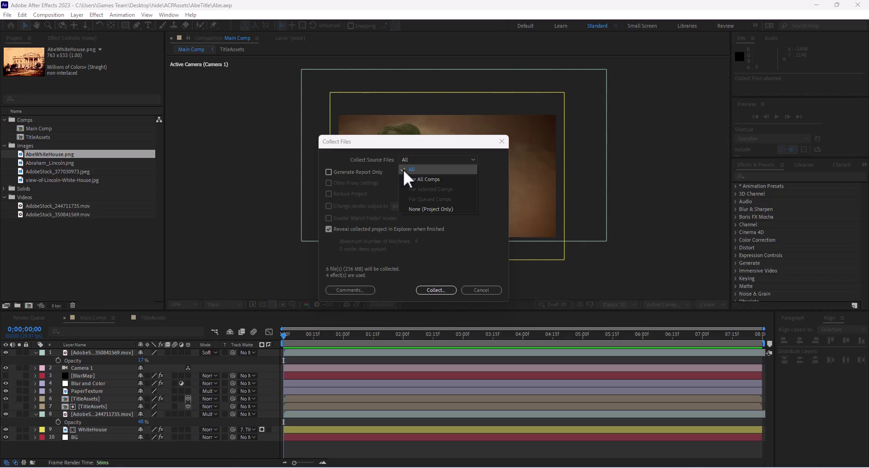
{"action": "left_click", "coordinate": [366, 159]}
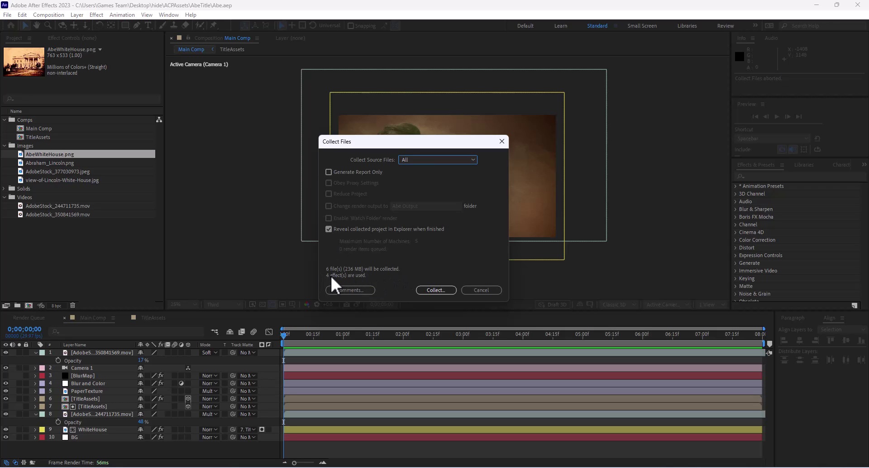
Add the comment 'Render the Main Comp' to the Collect Files report.
{"action": "left_click", "coordinate": [354, 291]}
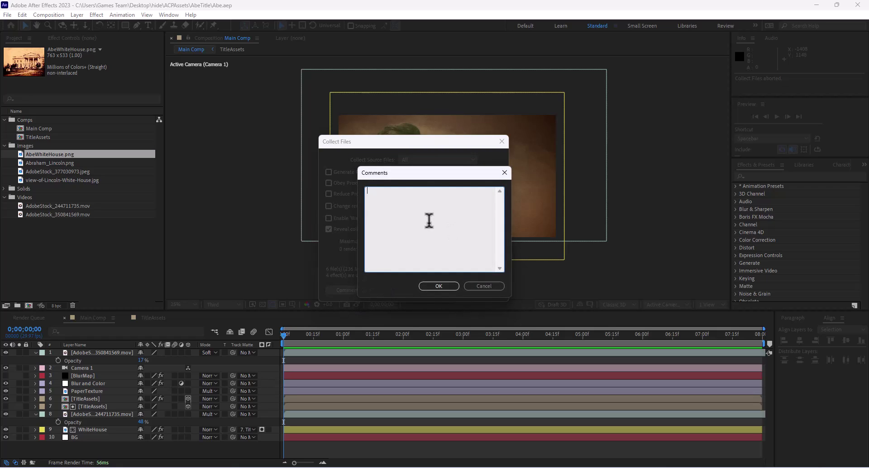
{"action": "type", "text": "Render the A"}
{"action": "key", "text": "BackSpace"}
{"action": "type", "text": "Main Comp"}
{"action": "key", "text": "BackSpace"}
{"action": "key", "text": "BackSpace"}
{"action": "type", "text": "mp"}
{"action": "left_click", "coordinate": [439, 285]}
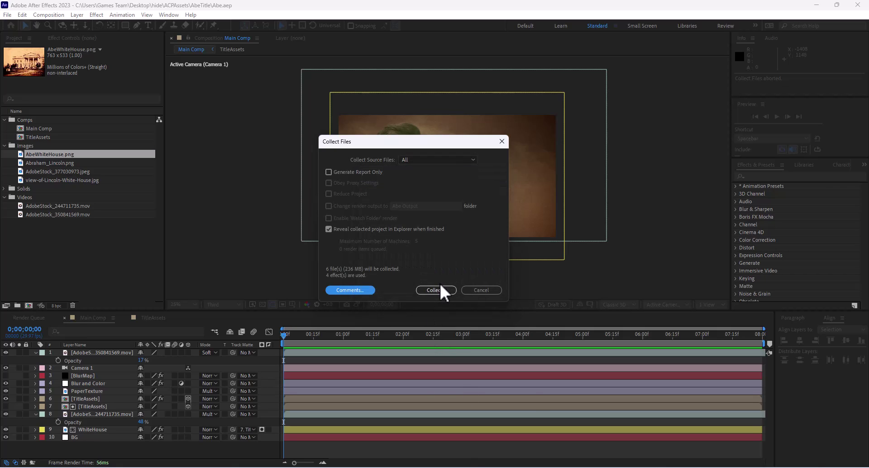
Collect the project into 'Abe folder' saved on the Desktop.
{"action": "left_click", "coordinate": [436, 289]}
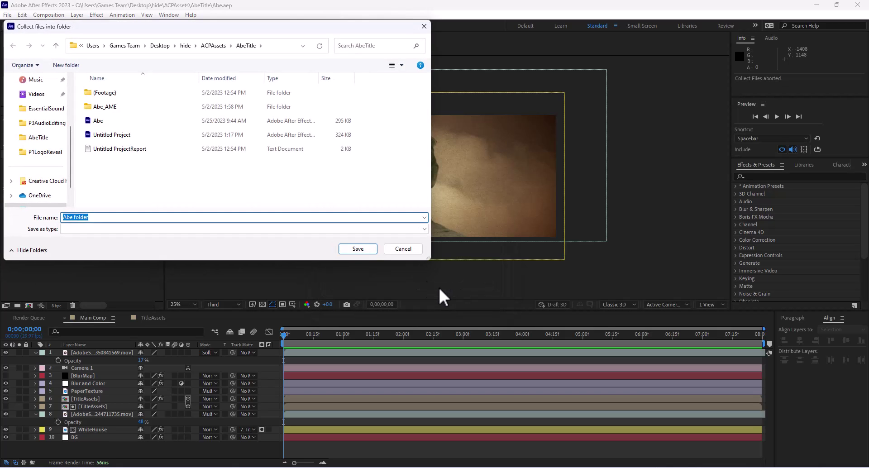
{"action": "scroll", "coordinate": [43, 95], "scroll_direction": "up", "scroll_amount": 2}
{"action": "scroll", "coordinate": [41, 91], "scroll_direction": "up", "scroll_amount": 1}
{"action": "left_click", "coordinate": [39, 93]}
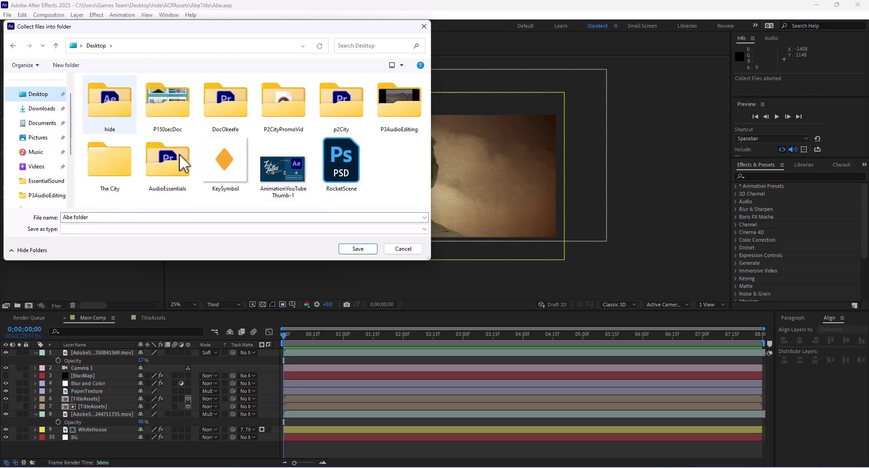
{"action": "left_click", "coordinate": [358, 249]}
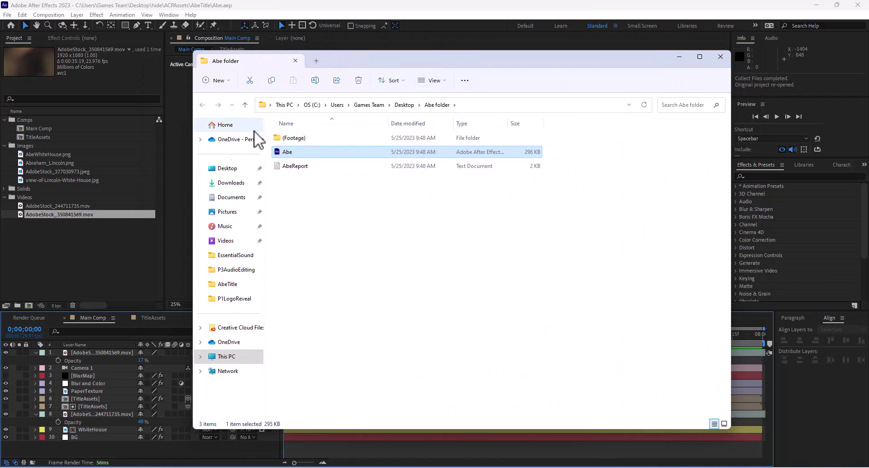
{"action": "double_click", "coordinate": [291, 138]}
{"action": "double_click", "coordinate": [292, 140]}
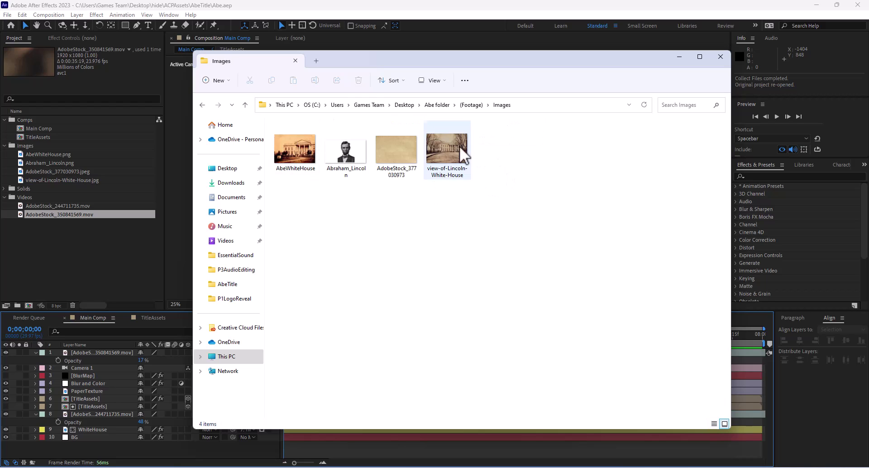
{"action": "left_click", "coordinate": [432, 104]}
{"action": "double_click", "coordinate": [286, 138]}
{"action": "double_click", "coordinate": [295, 152]}
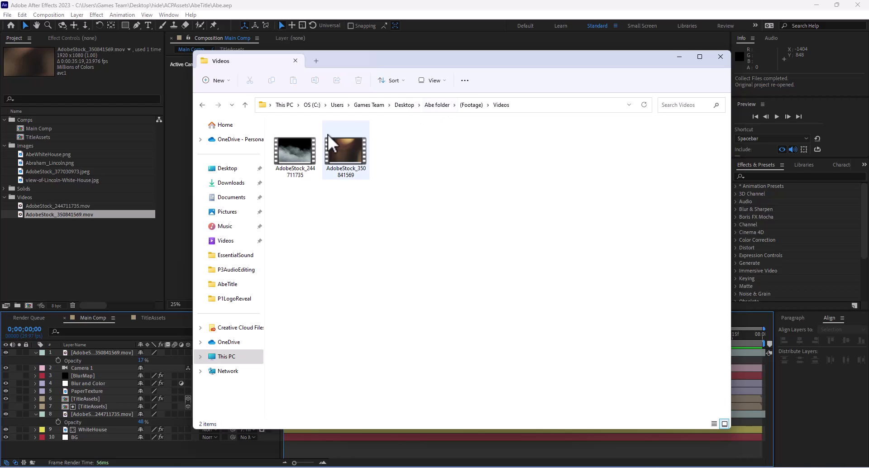
{"action": "left_click", "coordinate": [433, 104]}
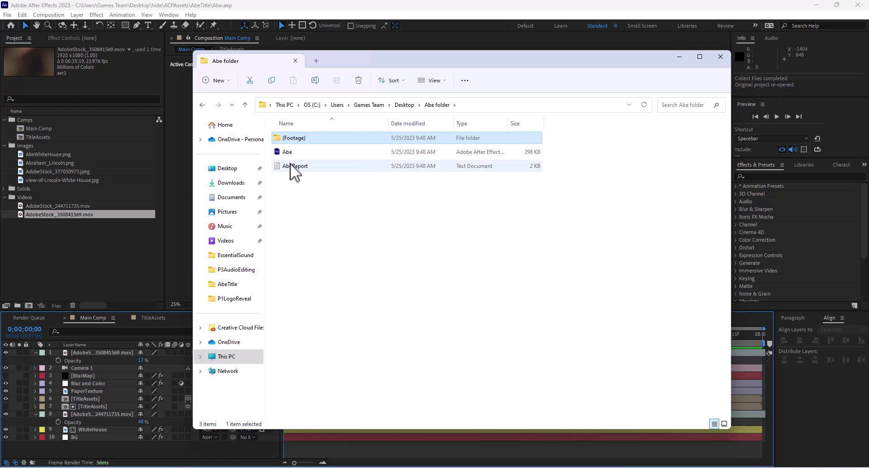
{"action": "double_click", "coordinate": [290, 166]}
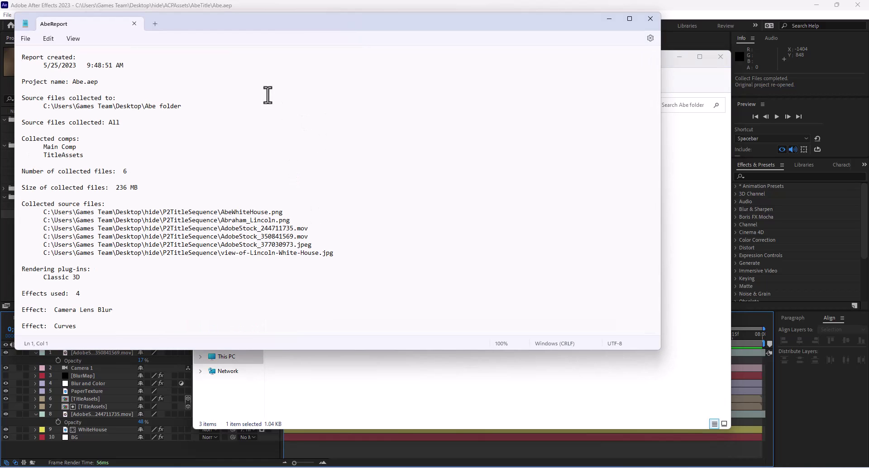
{"action": "scroll", "coordinate": [77, 245], "scroll_direction": "down", "scroll_amount": 4}
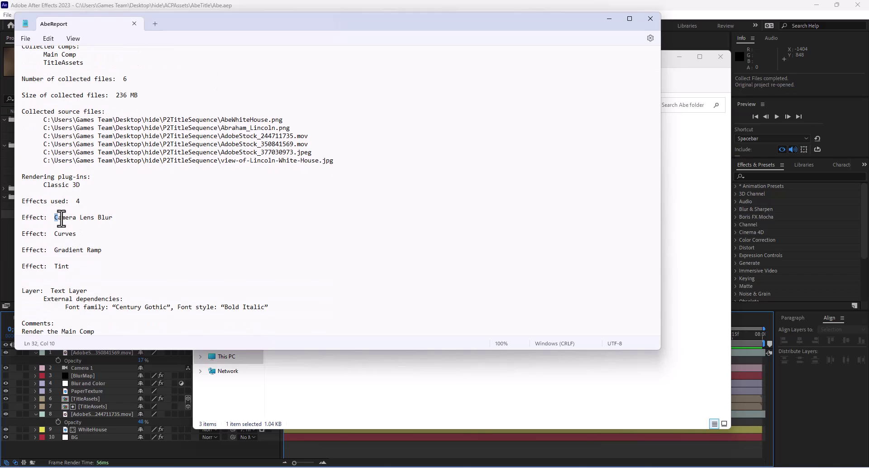
{"action": "left_click_drag", "start_coordinate": [54, 218], "coordinate": [102, 266]}
{"action": "left_click", "coordinate": [92, 267]}
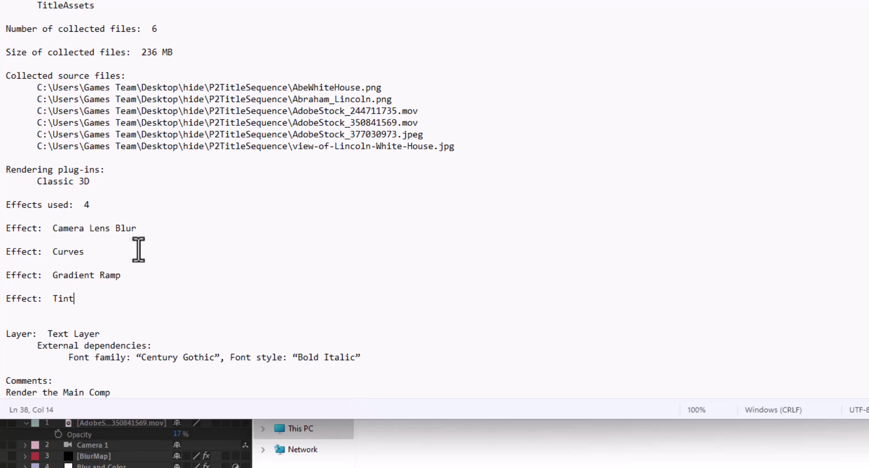
{"action": "left_click_drag", "start_coordinate": [49, 343], "coordinate": [222, 345]}
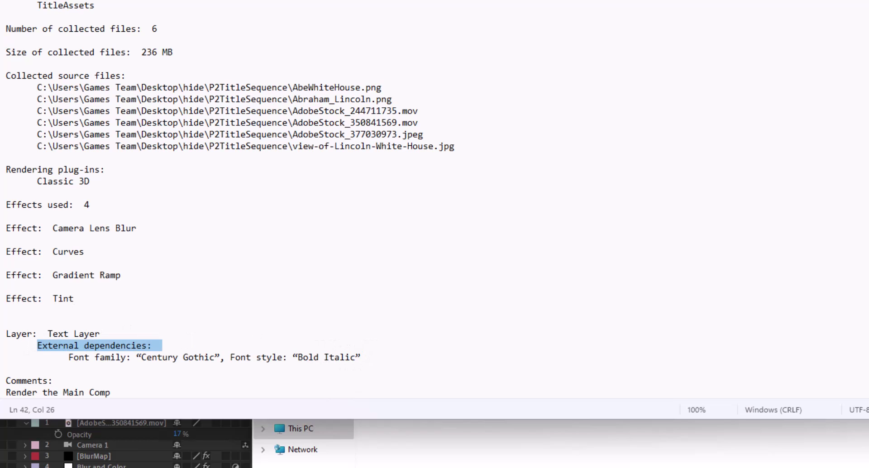
{"action": "key", "text": "alt+F4"}
{"action": "key", "text": "alt+F4"}
{"action": "left_click", "coordinate": [523, 262]}
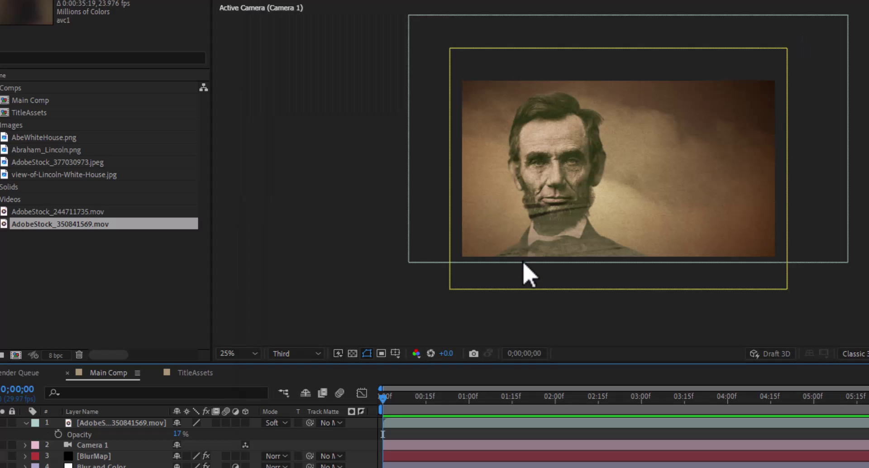